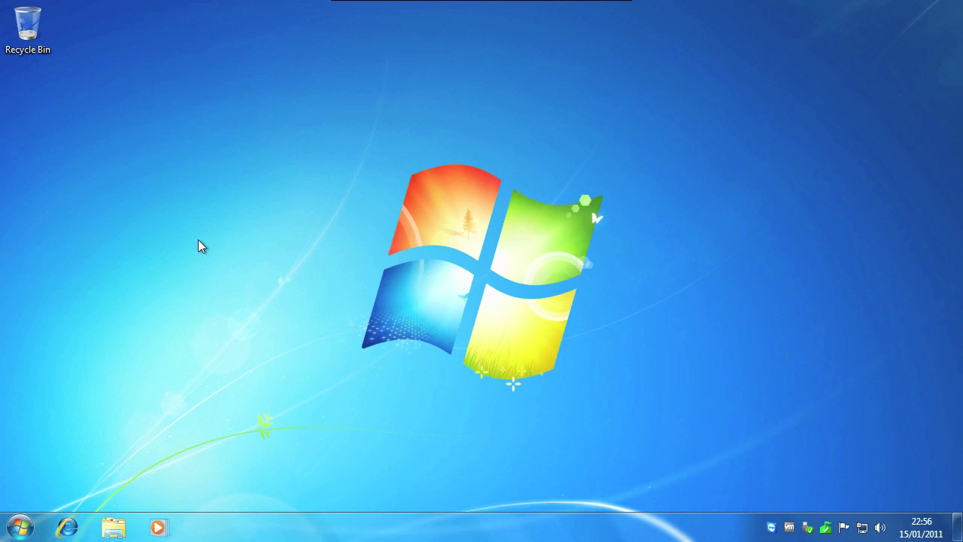
Step: In Internet Explorer, download hdtutorials.co.uk/downloads/little_registry_cleaner.exe, run it directly and allow it to make changes to the computer
click(81, 528)
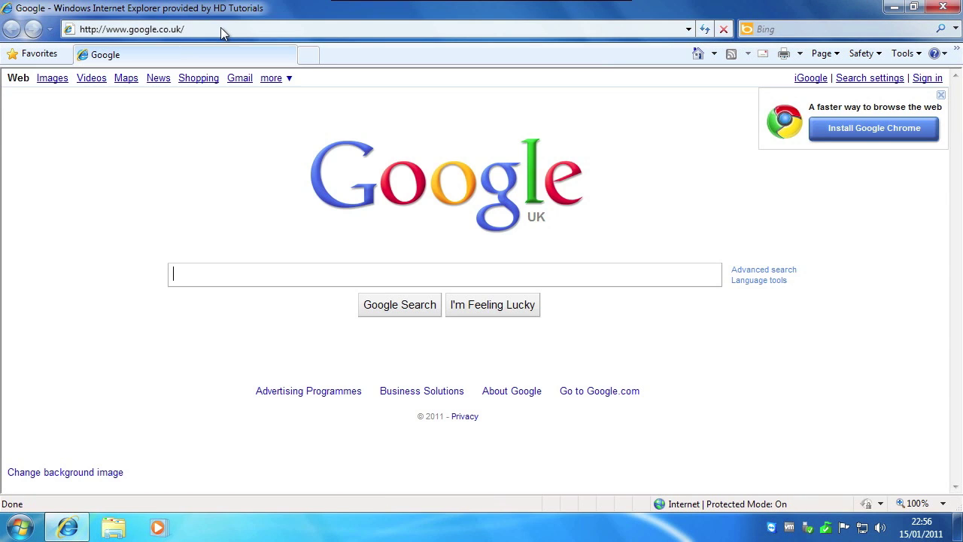
click(221, 28)
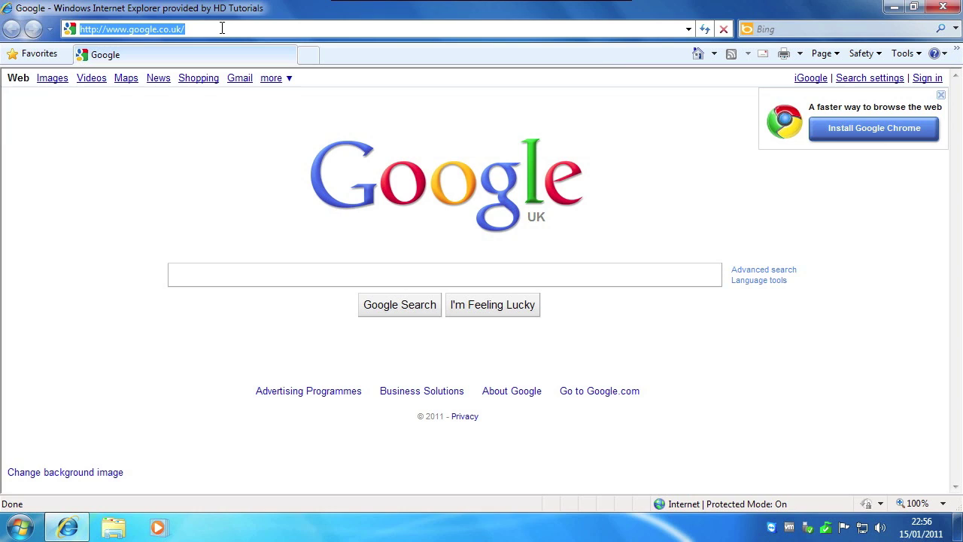
text(hdtutorials)
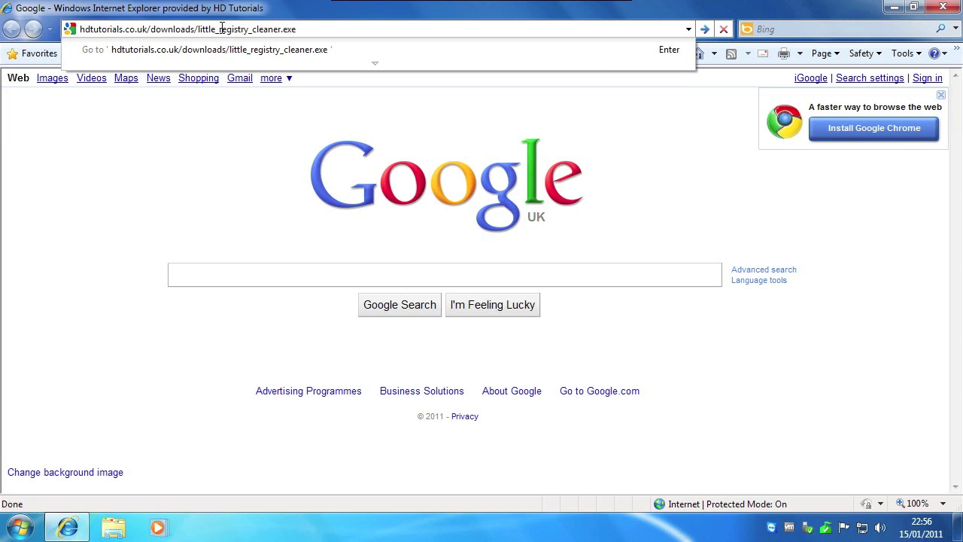
key(Return)
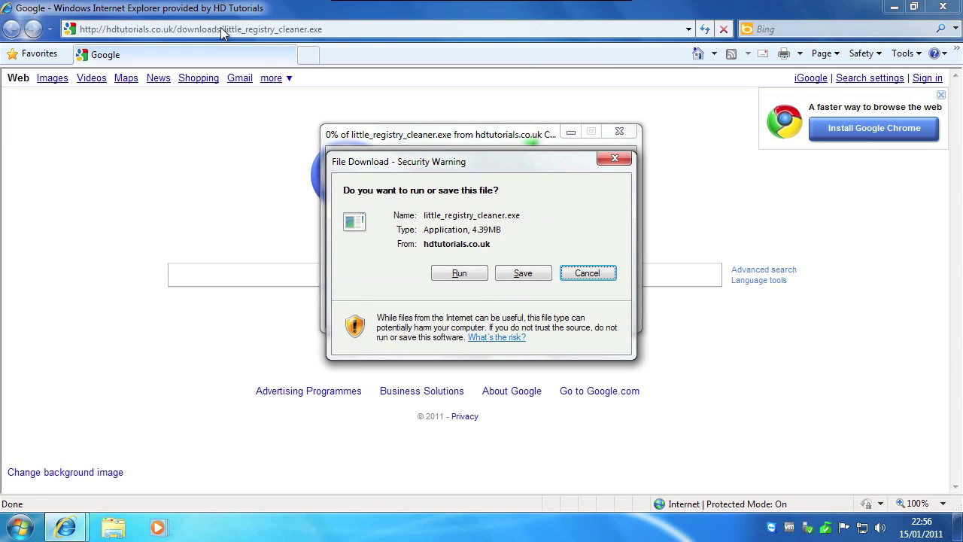
click(464, 273)
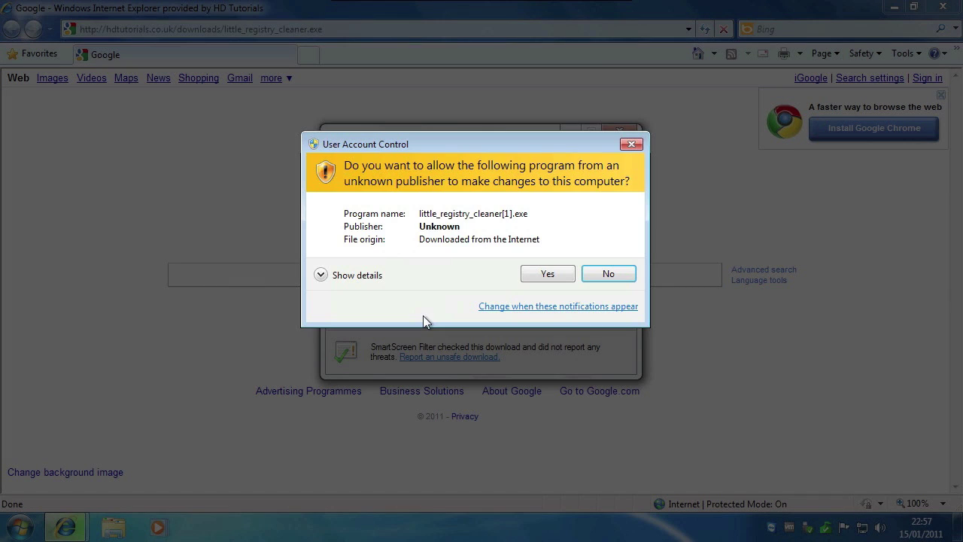
click(538, 274)
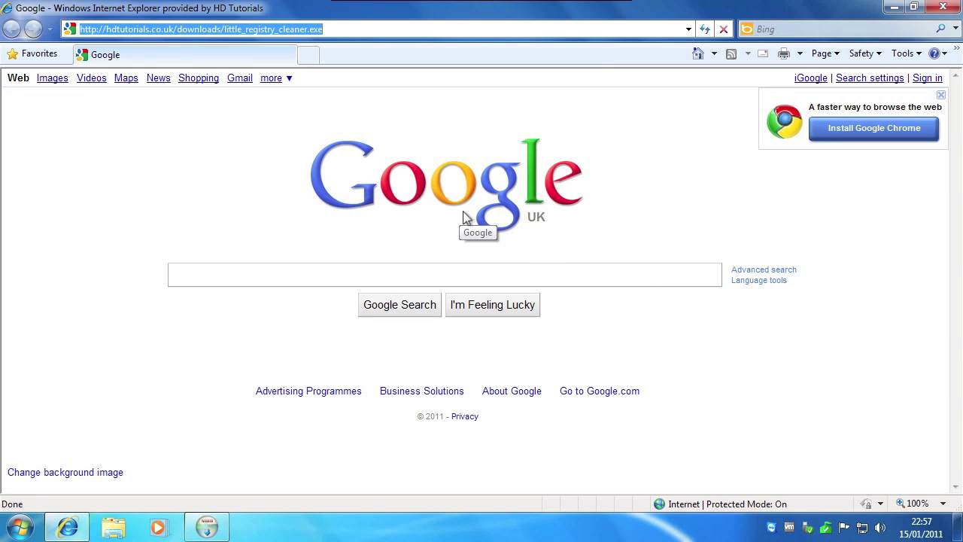
Step: Start installing Little Registry Cleaner in English, accepting the licence agreement and keeping the default Start Menu folder
click(205, 527)
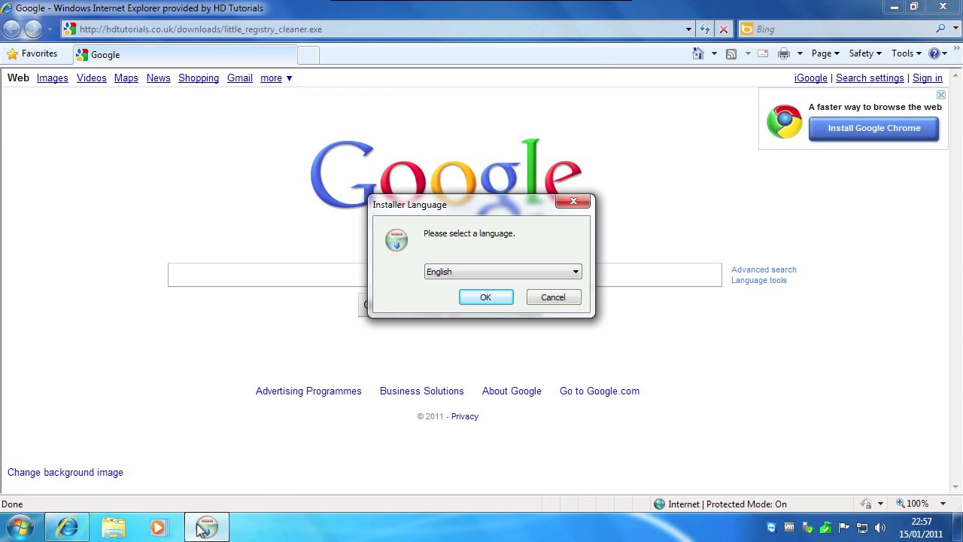
click(486, 298)
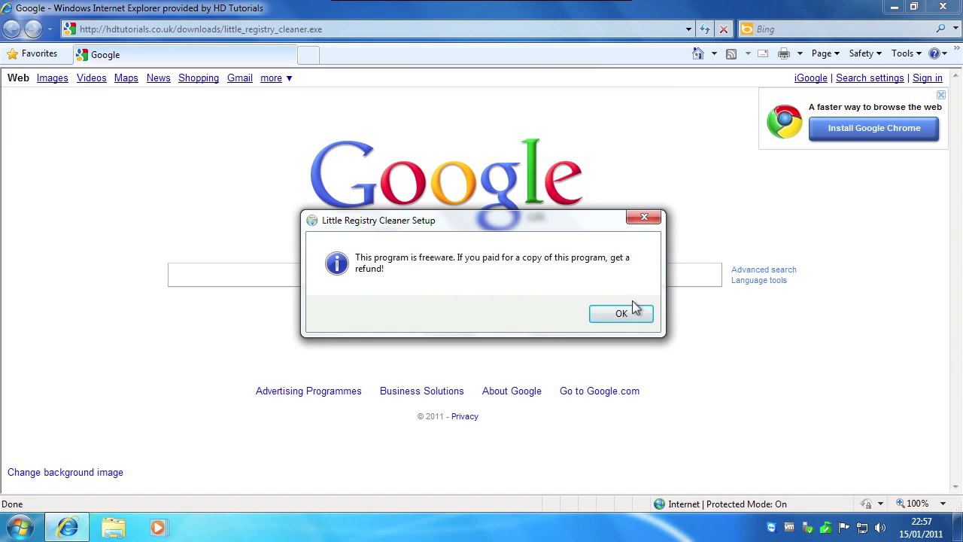
click(621, 315)
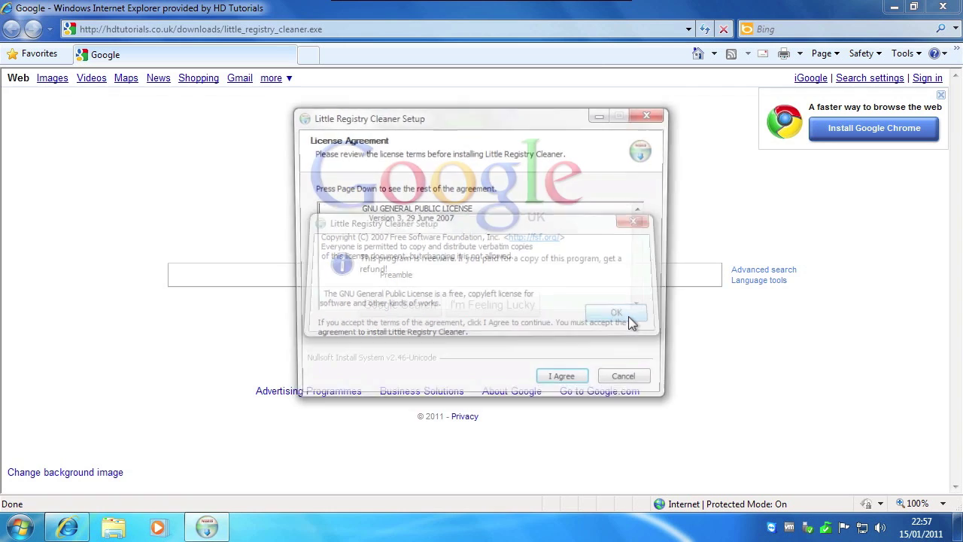
click(555, 388)
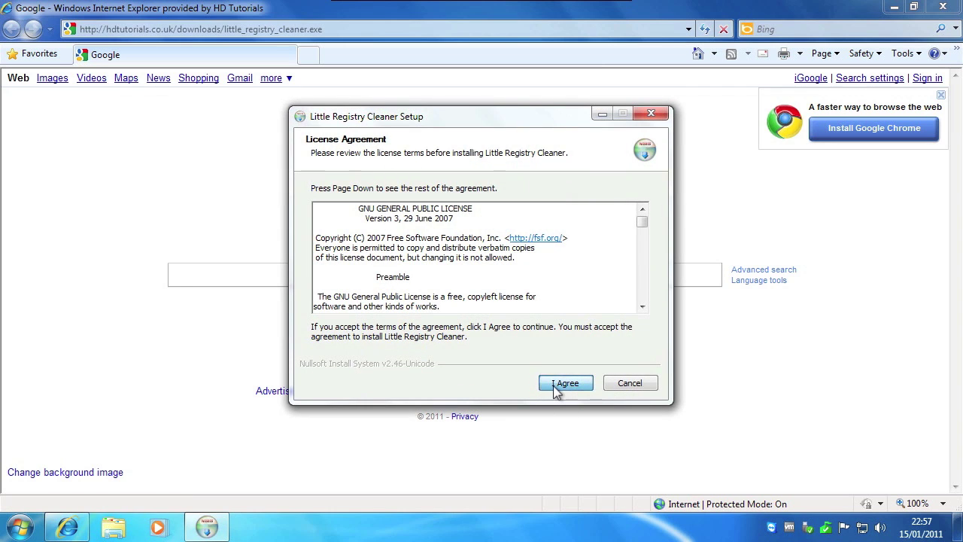
click(555, 388)
click(555, 387)
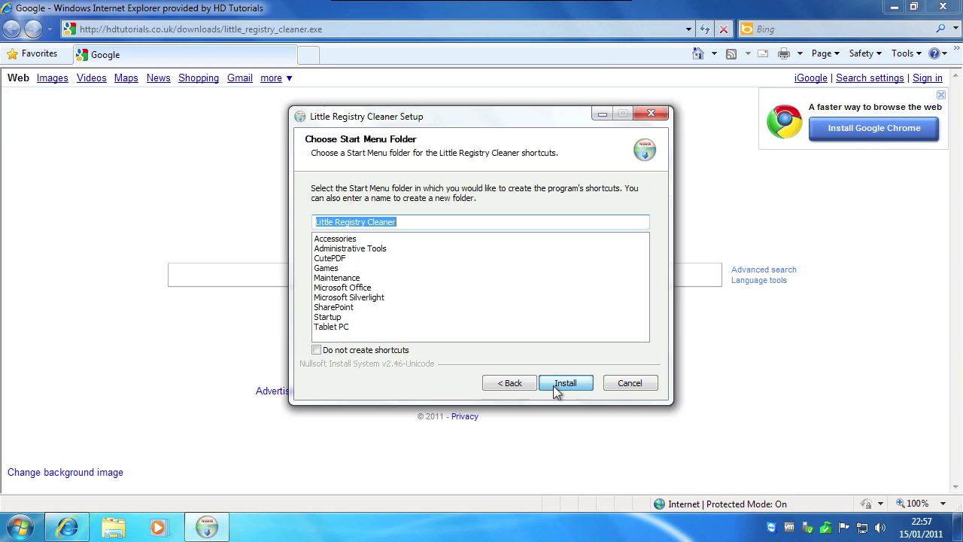
click(557, 385)
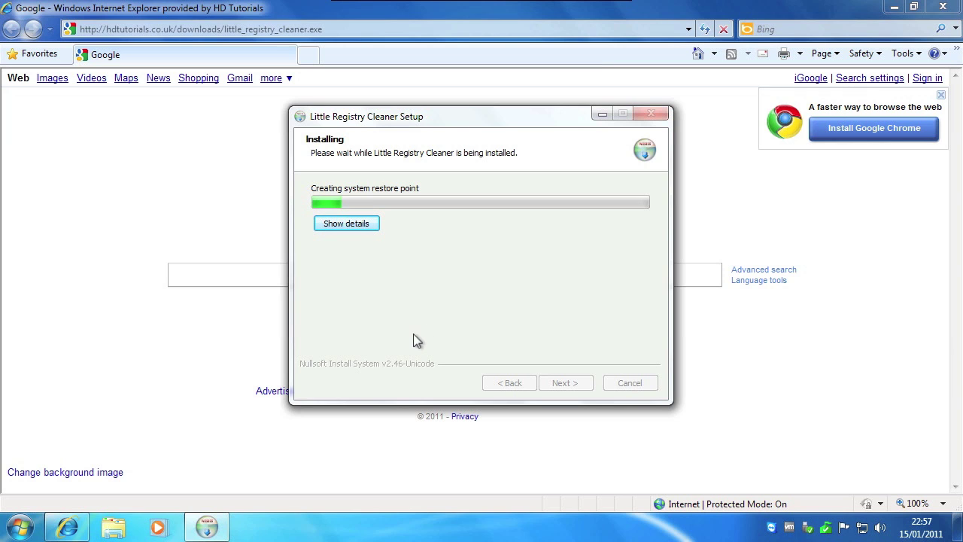
Step: Close the browser and complete the setup with a desktop shortcut, launching Little Registry Cleaner on finish
click(958, 8)
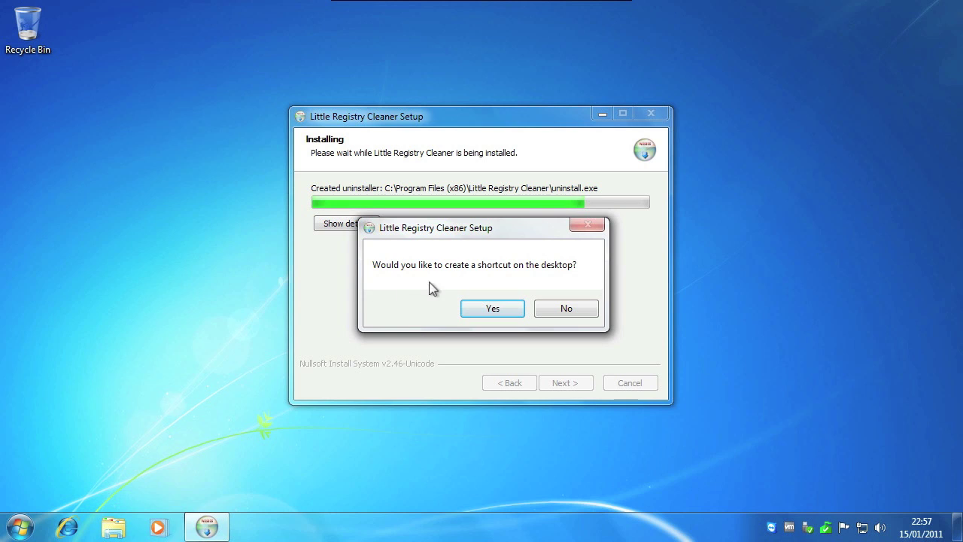
click(487, 310)
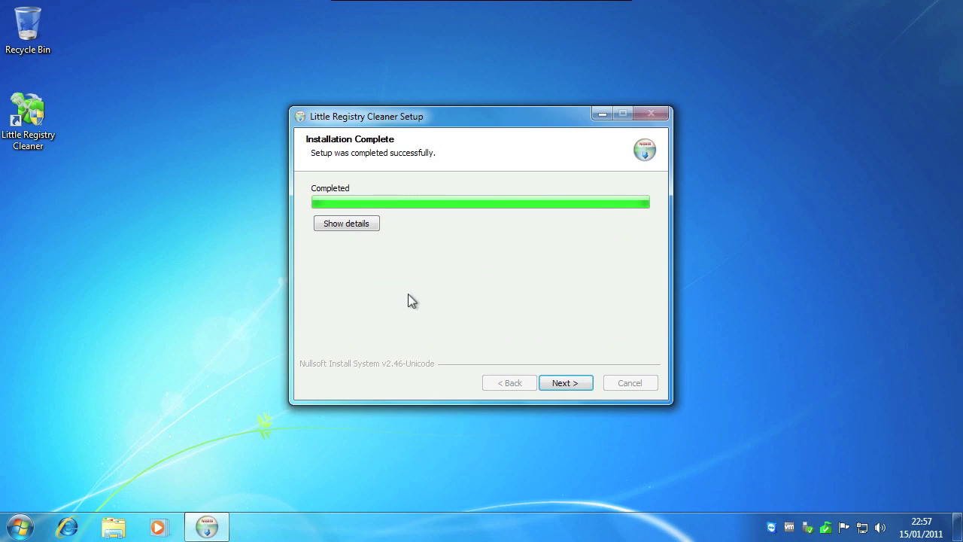
click(565, 384)
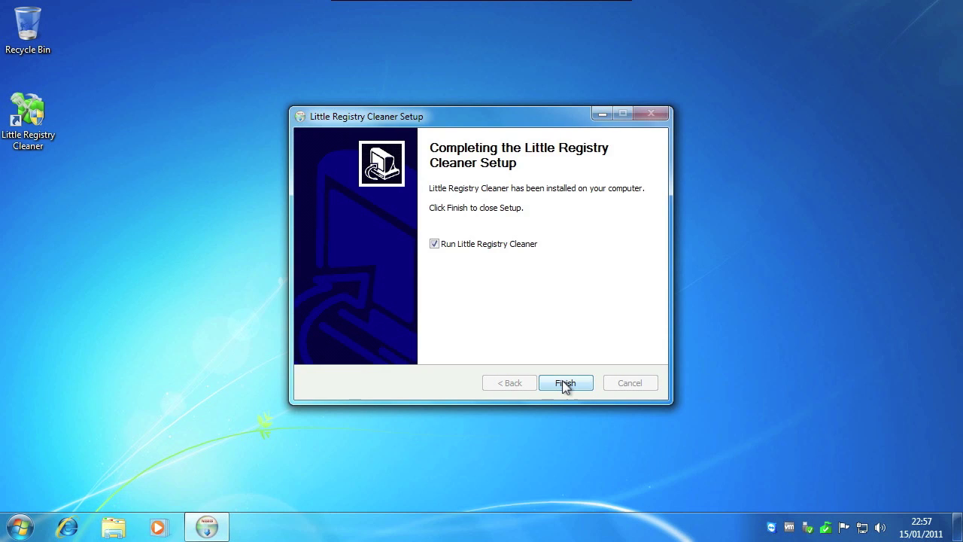
click(565, 384)
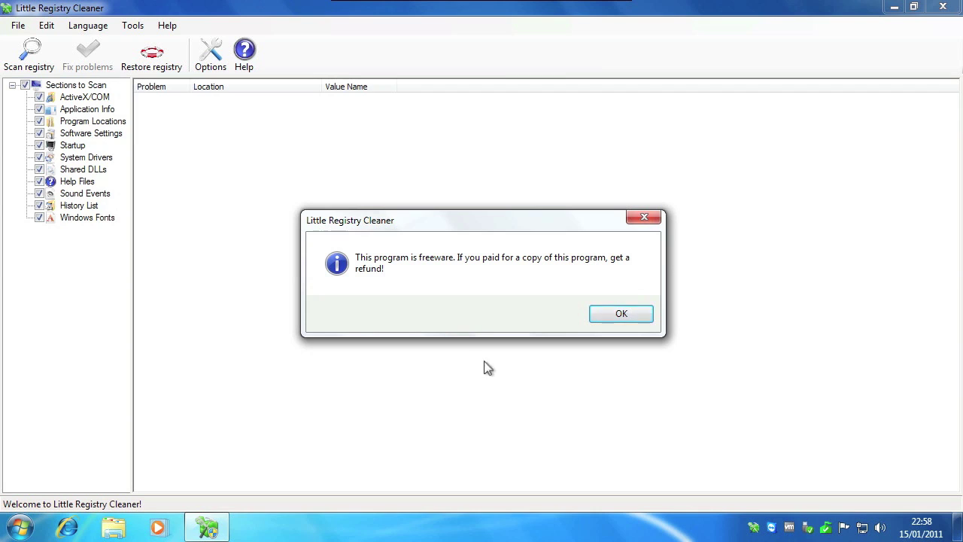
Step: Dismiss the freeware notice, scan the registry with all sections included and close the scan log
click(647, 319)
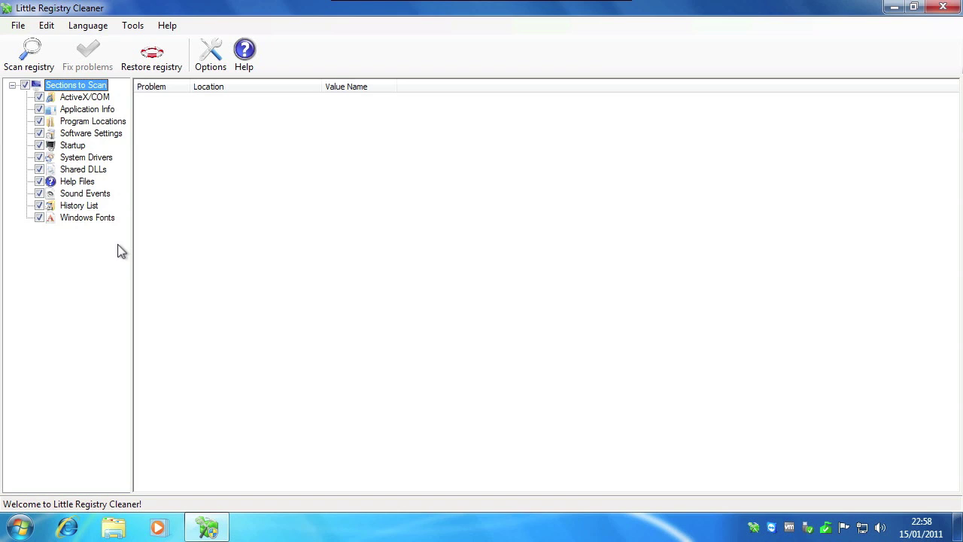
click(28, 60)
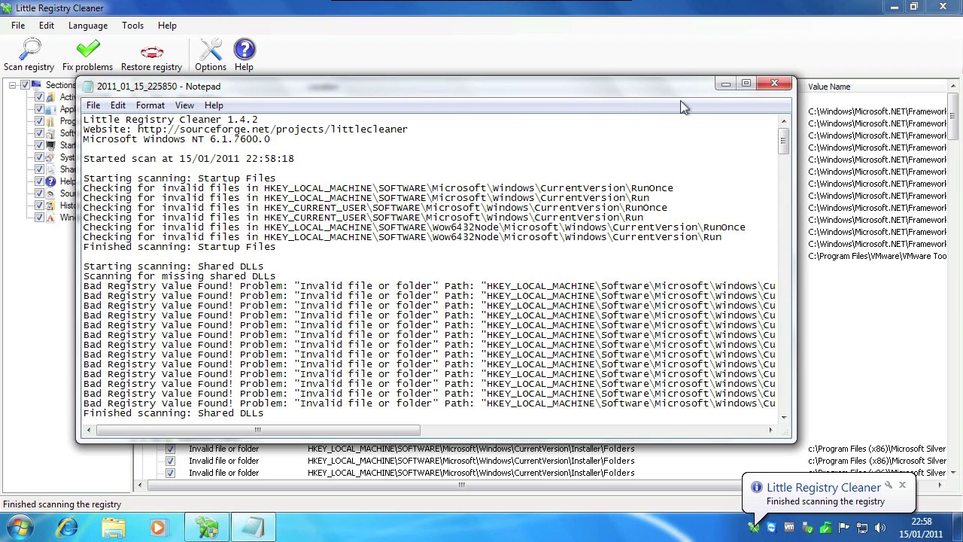
click(774, 83)
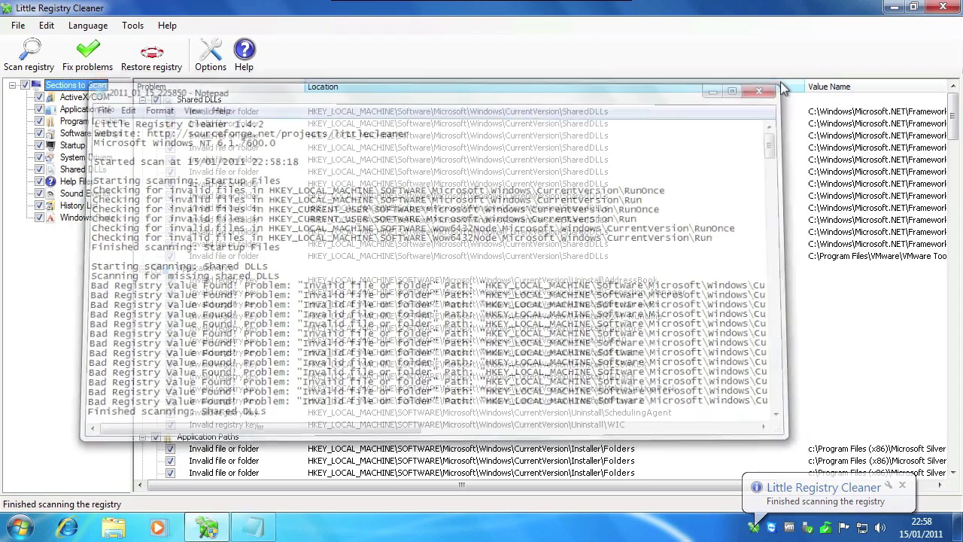
Step: Fix all selected registry problems from the scan and exit Little Registry Cleaner
click(96, 50)
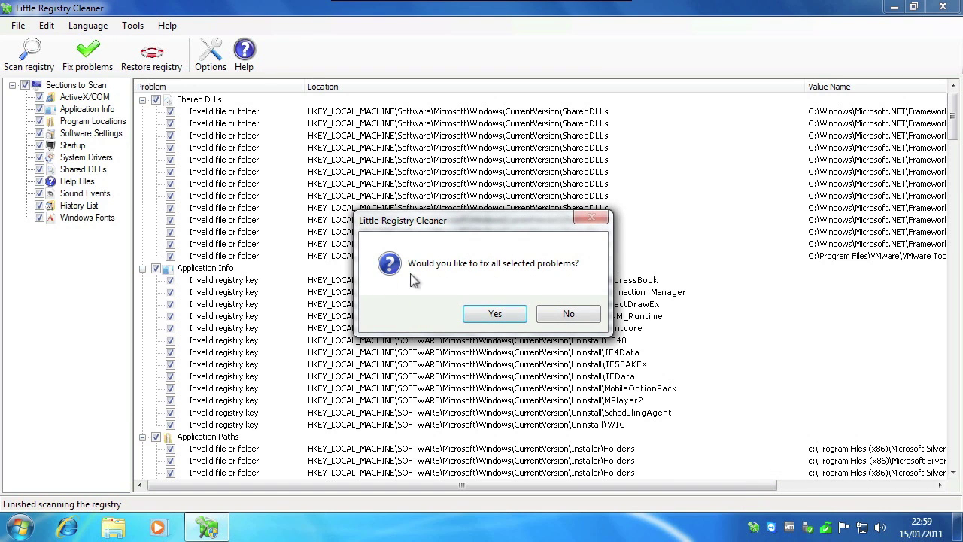
click(516, 313)
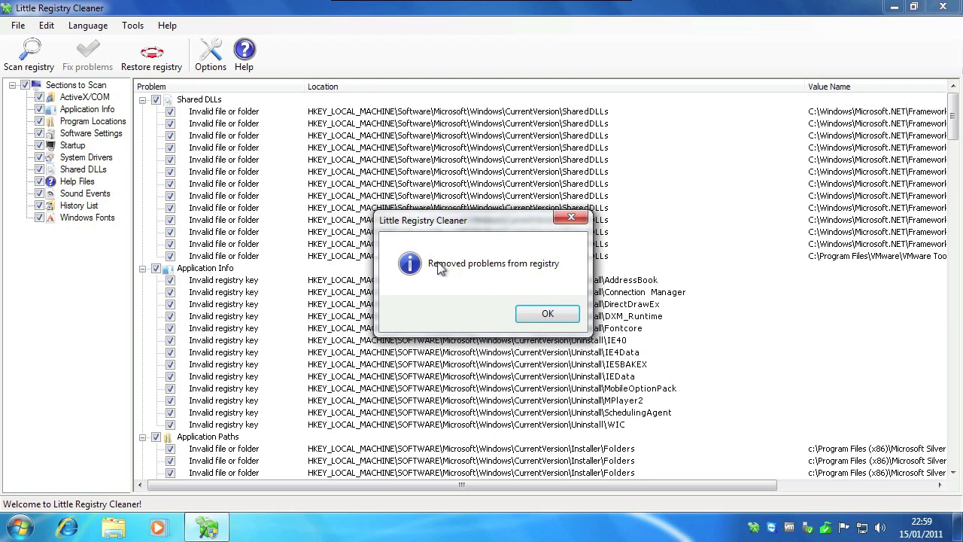
click(545, 316)
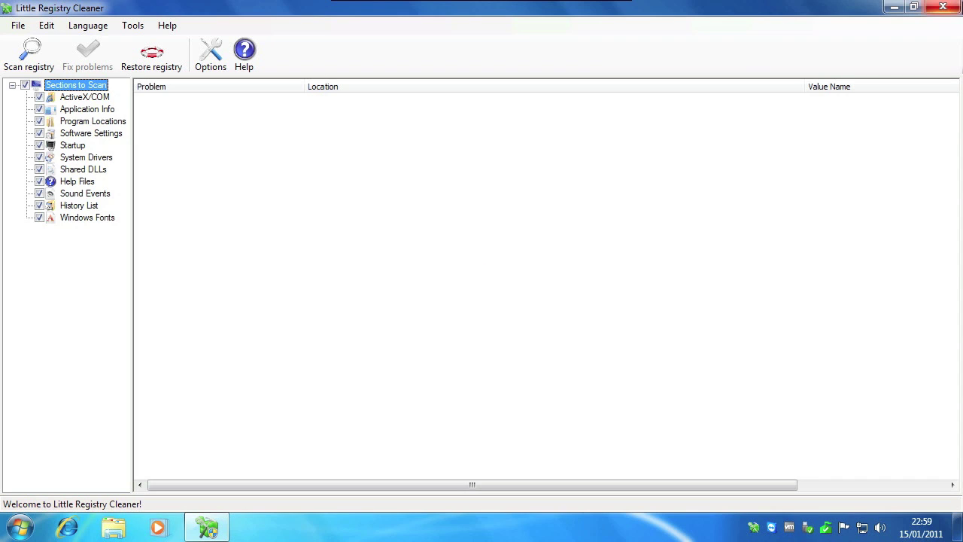
click(943, 8)
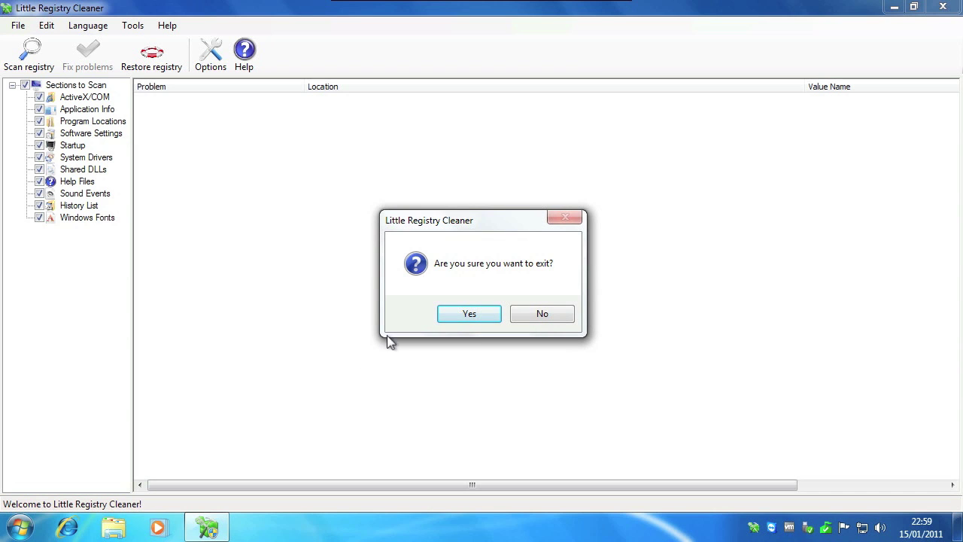
click(458, 316)
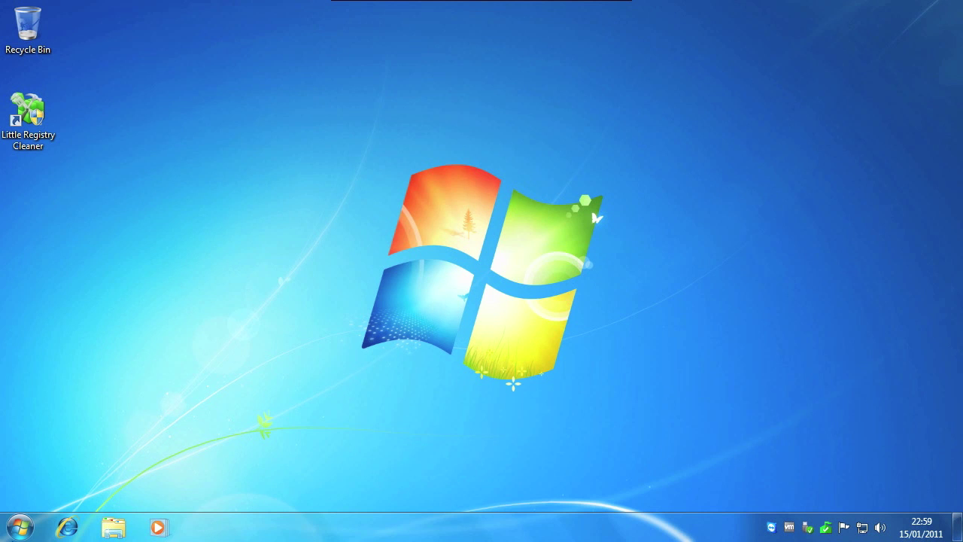
Step: Launch Microsoft Word 2010 from the Microsoft Office program group
click(20, 526)
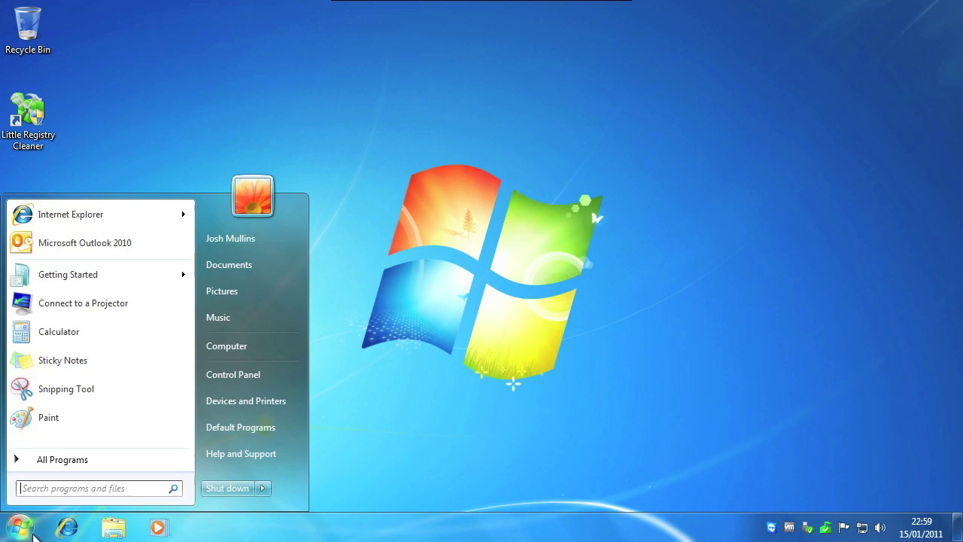
click(77, 460)
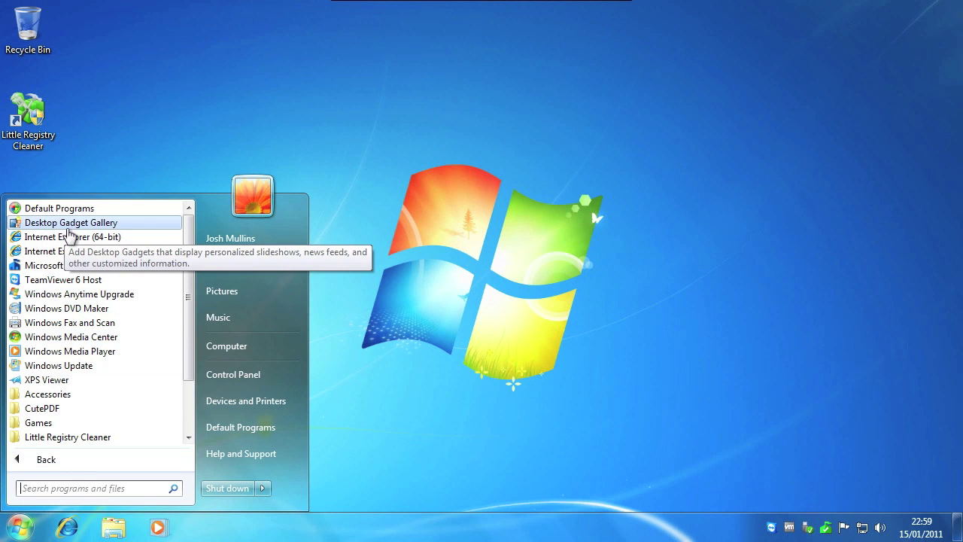
scroll(95, 383, down, 2)
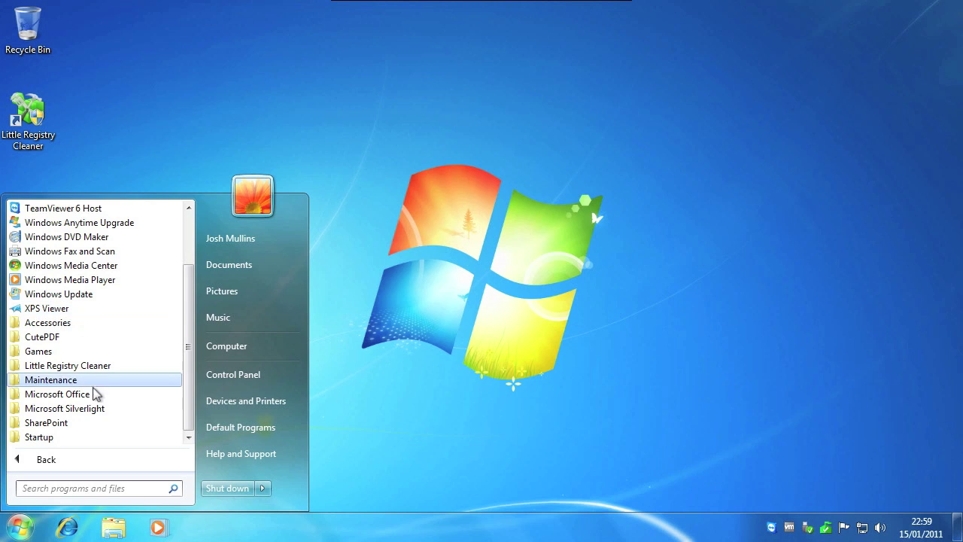
click(94, 394)
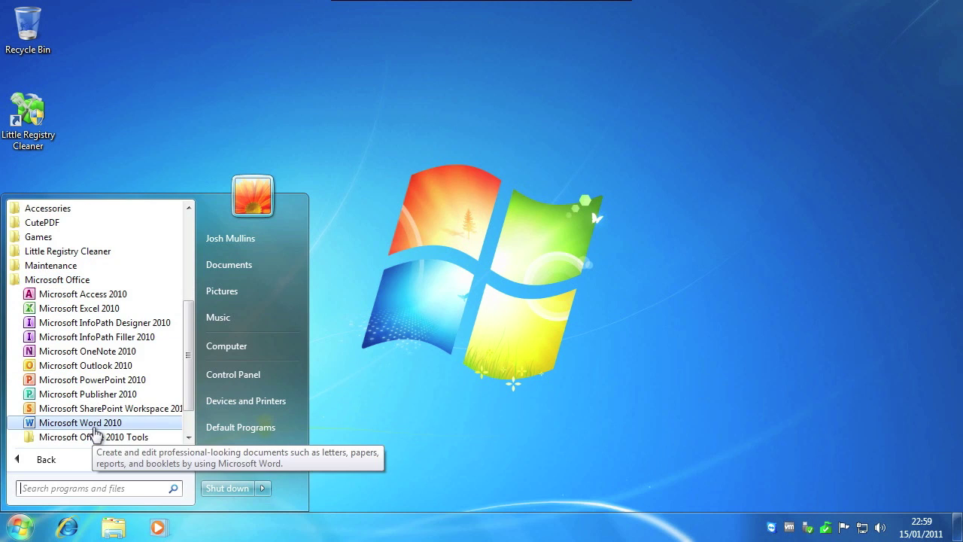
click(92, 425)
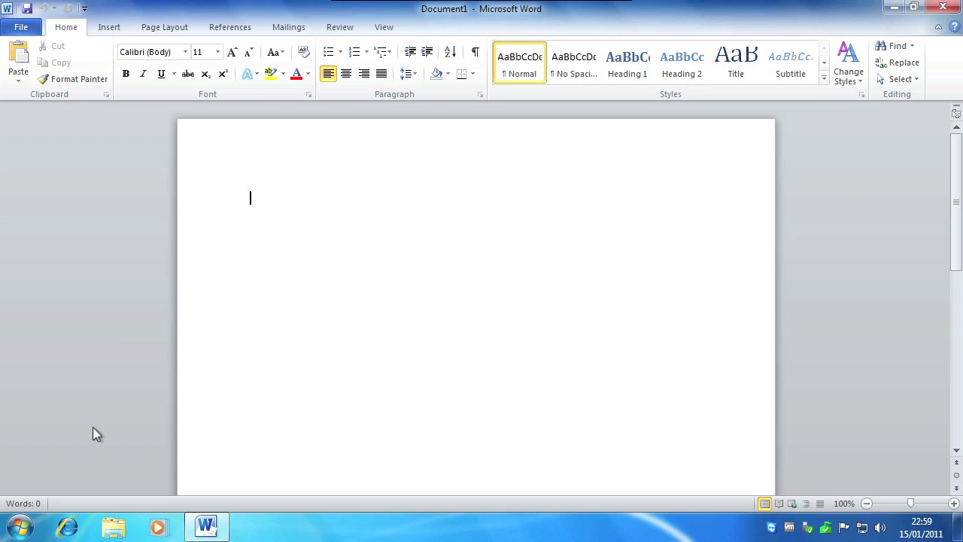
Step: Write the download address "Hdtutorials.co.uk/downloads/little_registry_cleaner.exe" in the blank document
text(hd)
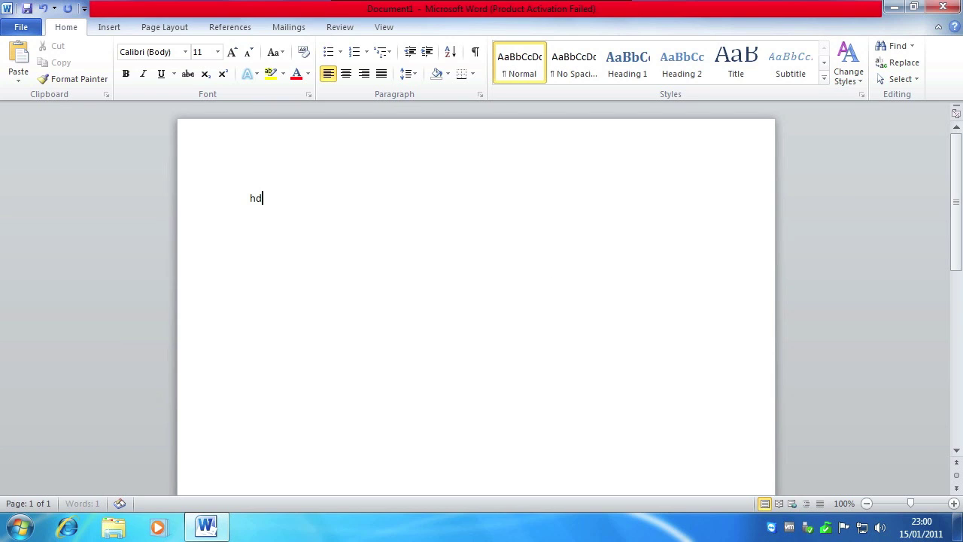
text(tutorials.co.uk/downloads)
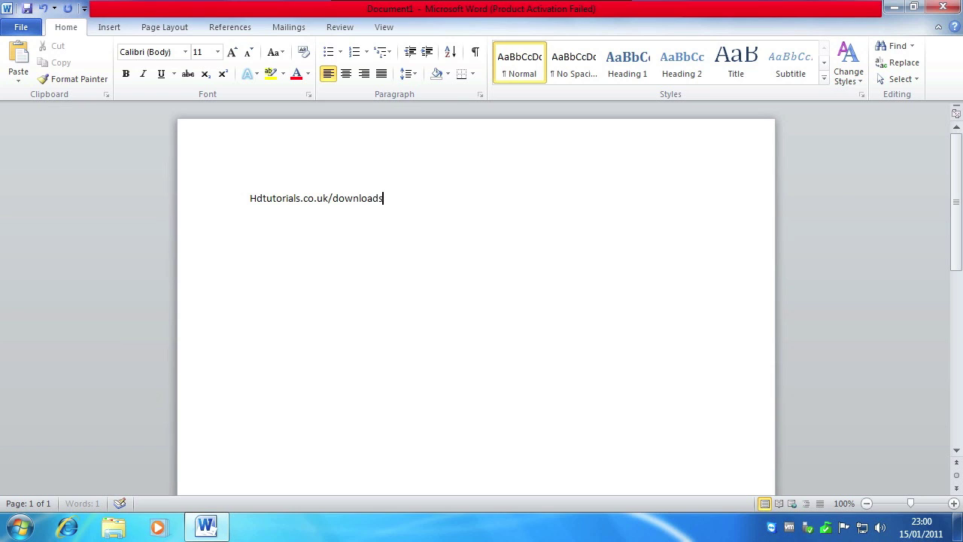
text(/lloads/little_)
text(registry)
text(_)
text(cleaner)
text(.e)
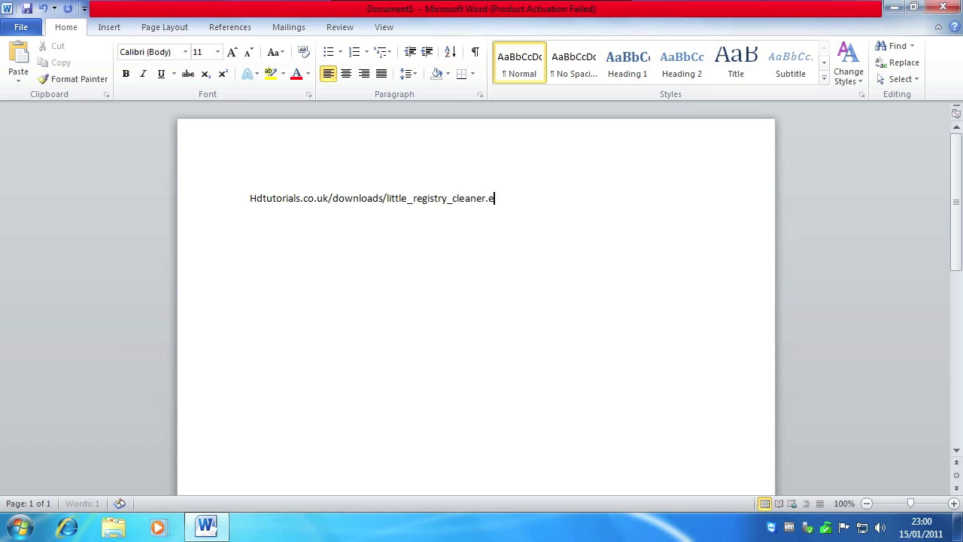
text(xe)
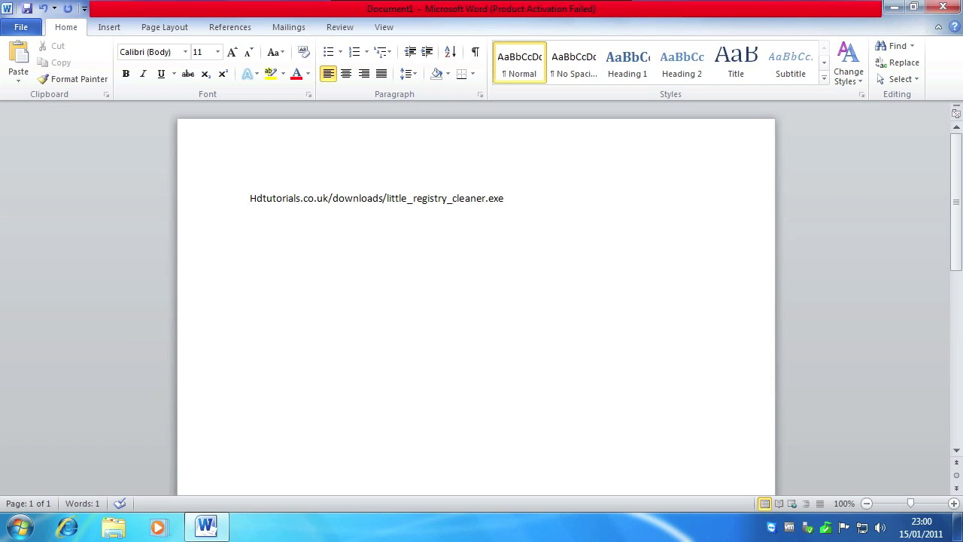